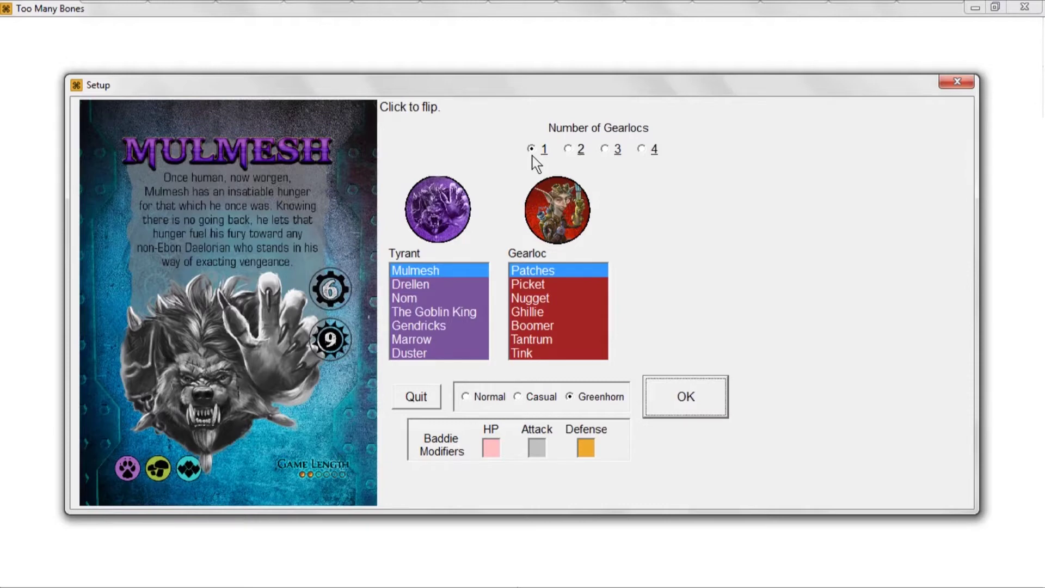
# Step: Set the number of Gearlocs to 4
pyautogui.click(532, 155)
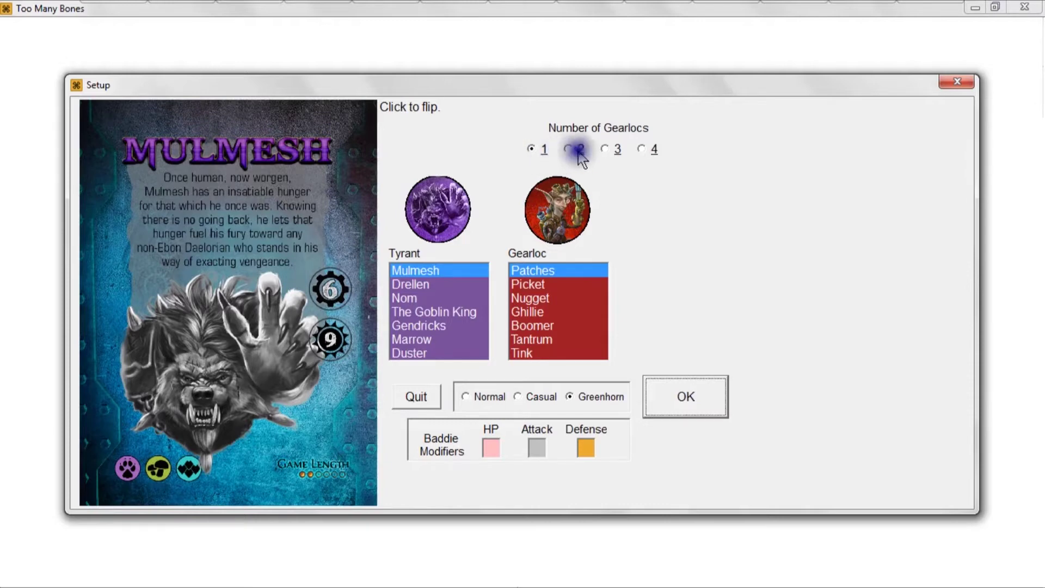
pyautogui.click(651, 155)
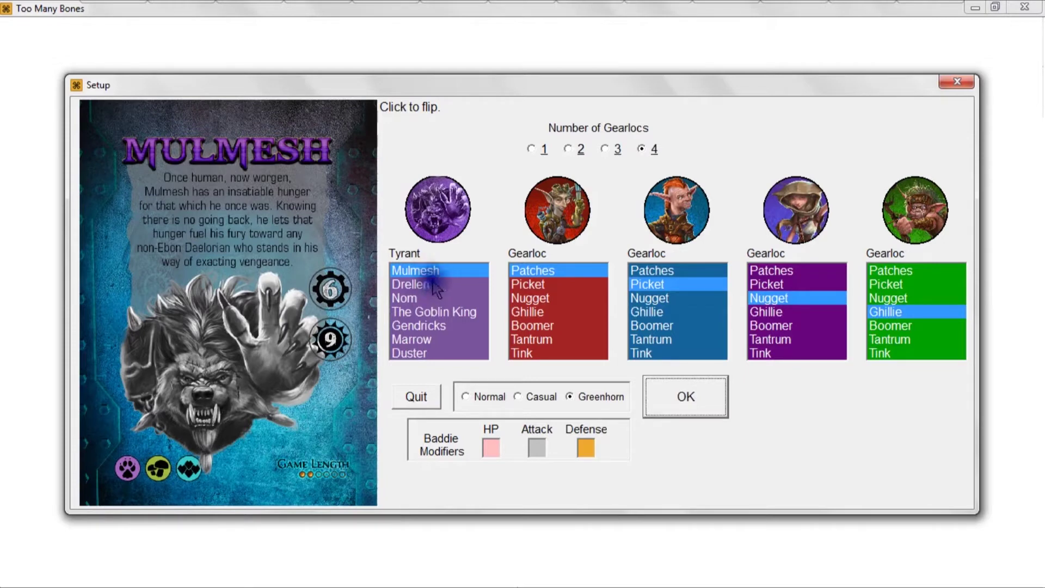
# Step: Preview the Drellen and Nom tyrants, view the reverse of Mulmesh's card, and return to Mulmesh as the tyrant
pyautogui.click(435, 286)
pyautogui.click(427, 297)
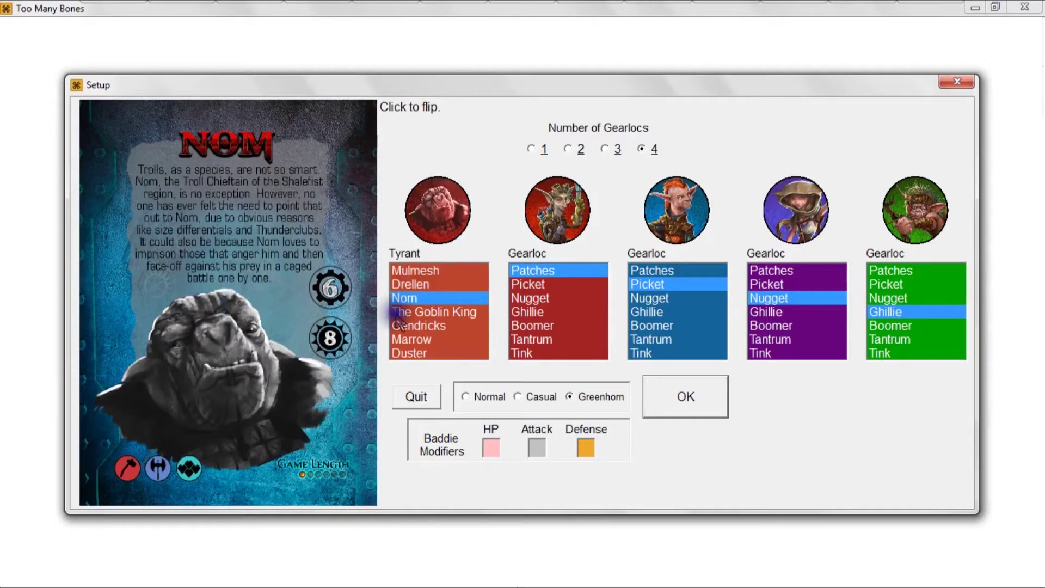
pyautogui.click(417, 287)
pyautogui.click(422, 271)
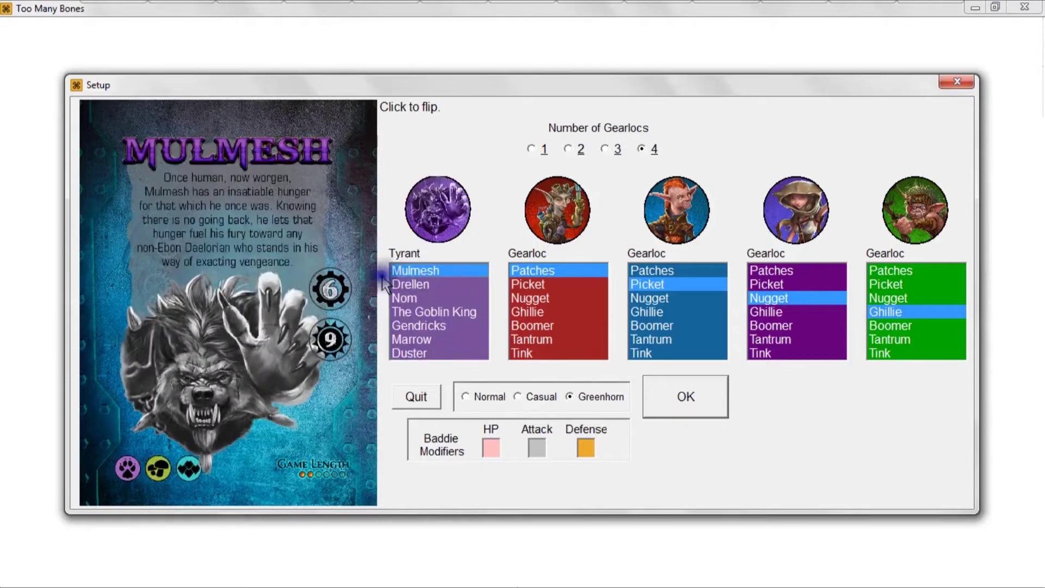
pyautogui.click(230, 283)
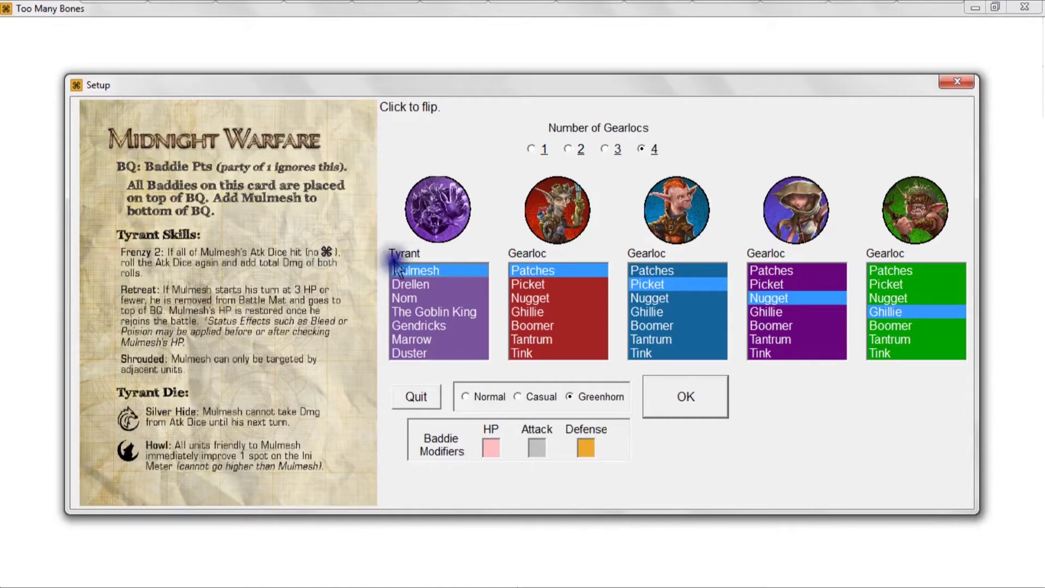
pyautogui.click(418, 285)
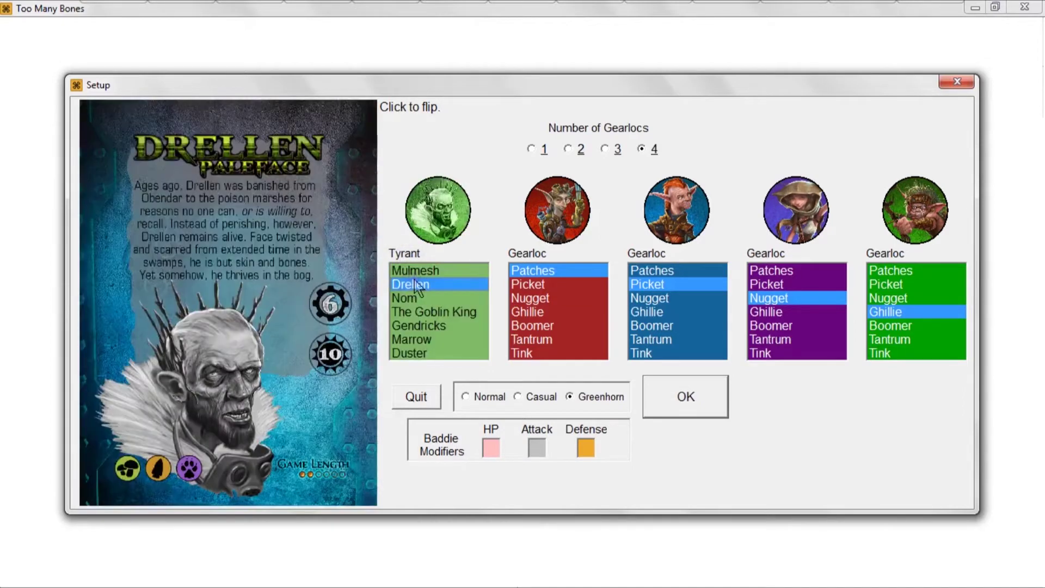
pyautogui.click(418, 272)
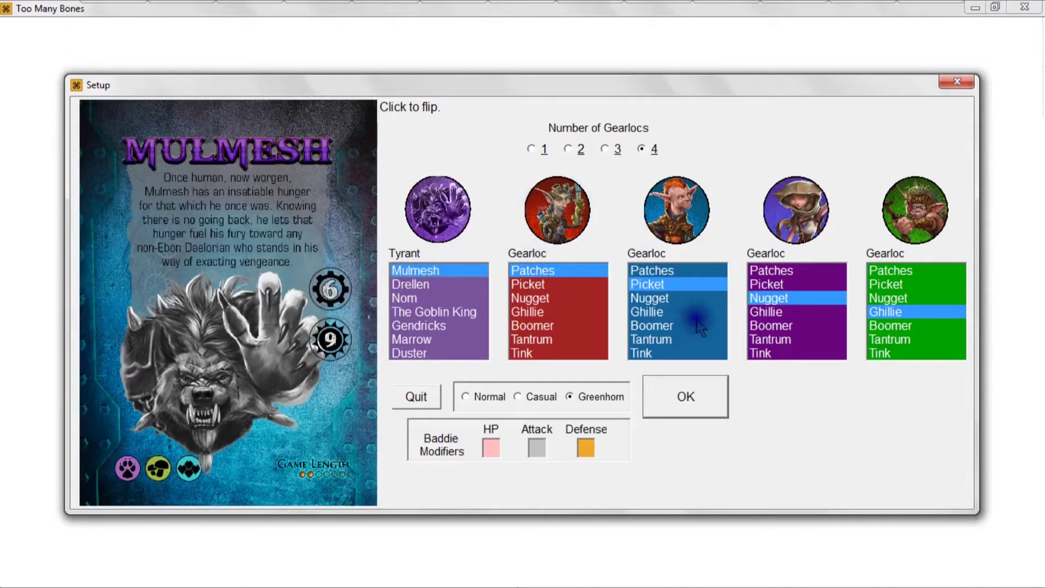
# Step: Switch the party size to one Gearloc and restore it to four
pyautogui.click(526, 149)
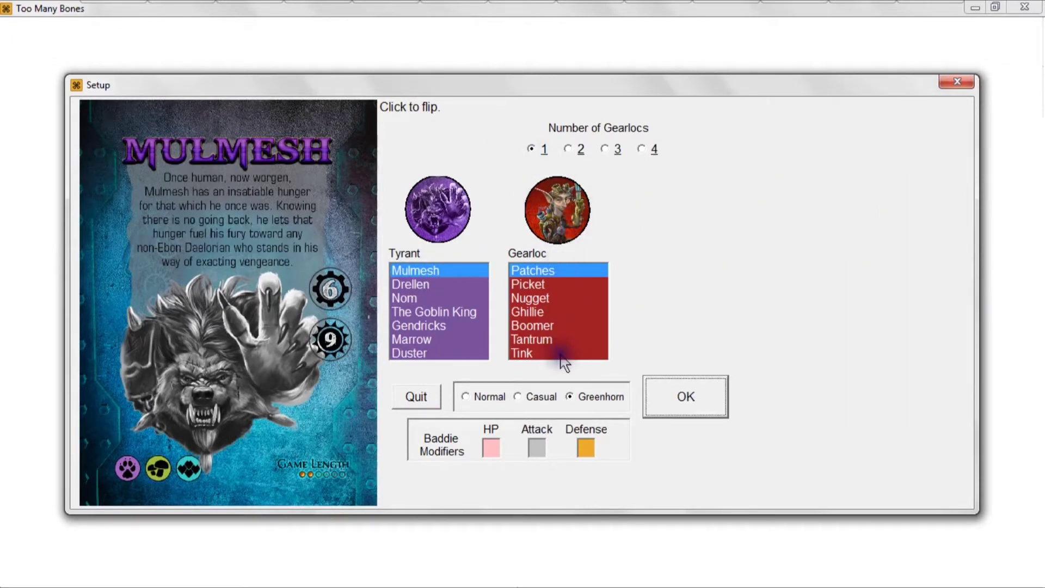
pyautogui.click(655, 150)
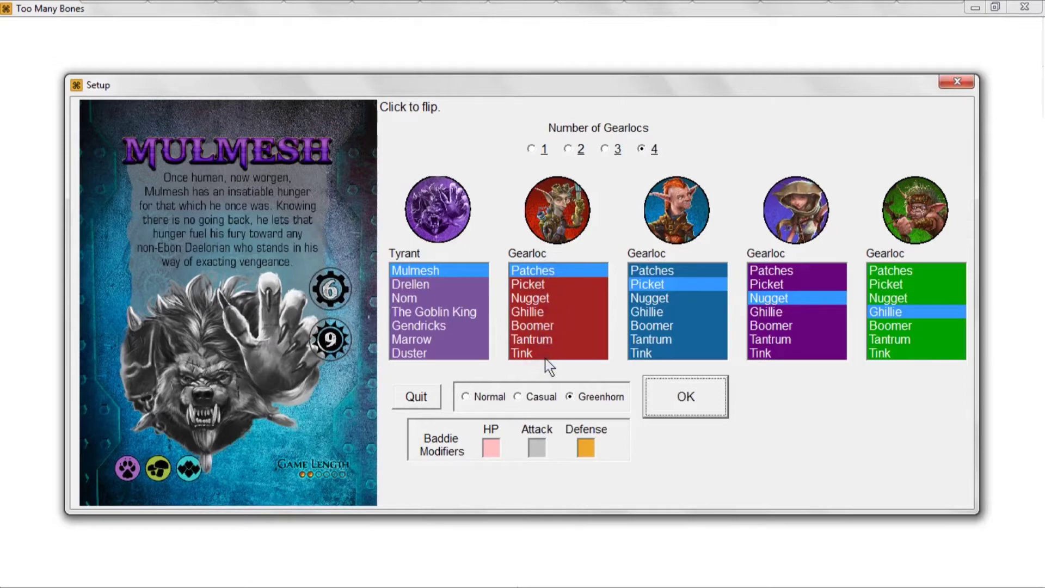
pyautogui.click(560, 326)
pyautogui.click(557, 324)
pyautogui.click(550, 316)
pyautogui.click(550, 300)
pyautogui.click(550, 303)
pyautogui.click(539, 315)
pyautogui.click(537, 326)
pyautogui.click(546, 333)
pyautogui.click(546, 339)
pyautogui.click(542, 353)
pyautogui.click(541, 135)
pyautogui.click(542, 148)
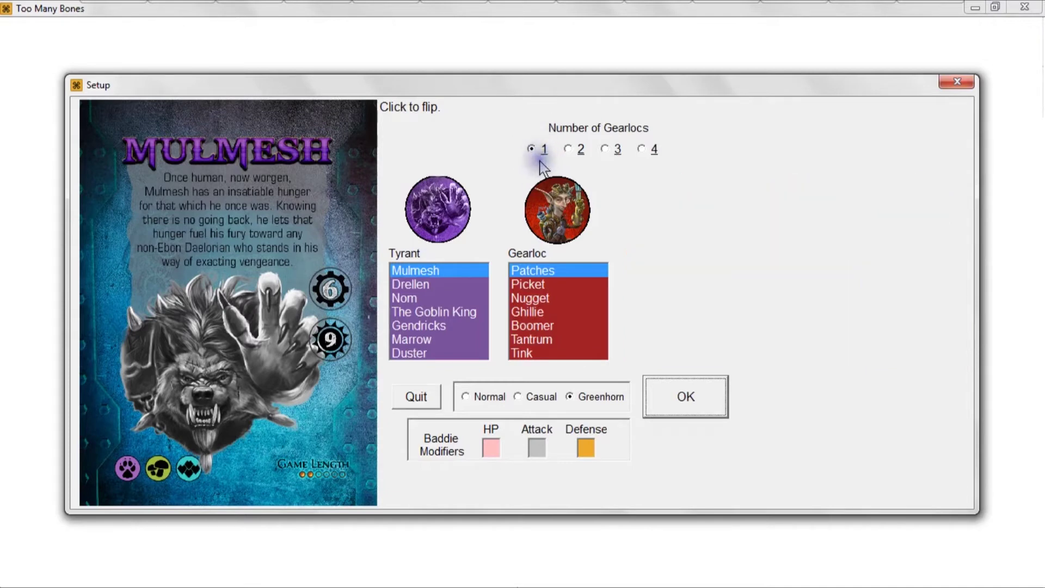
pyautogui.click(536, 164)
pyautogui.click(651, 147)
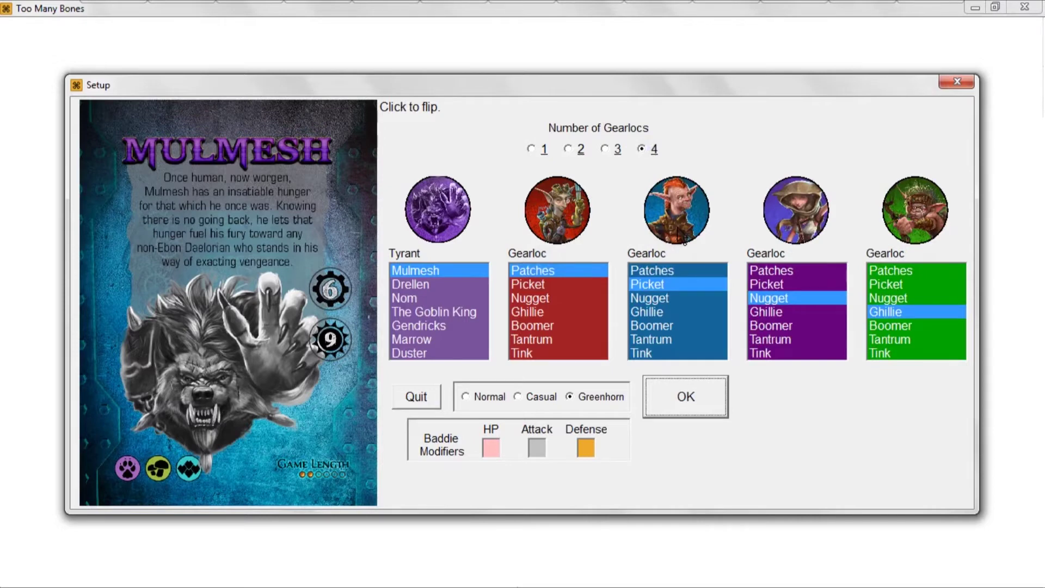
pyautogui.click(746, 304)
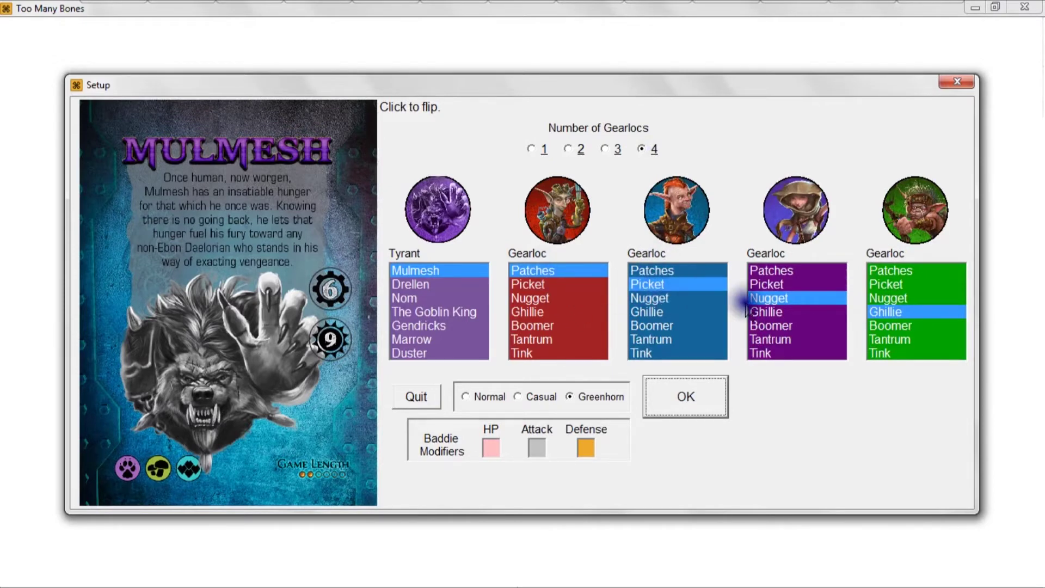
pyautogui.click(891, 302)
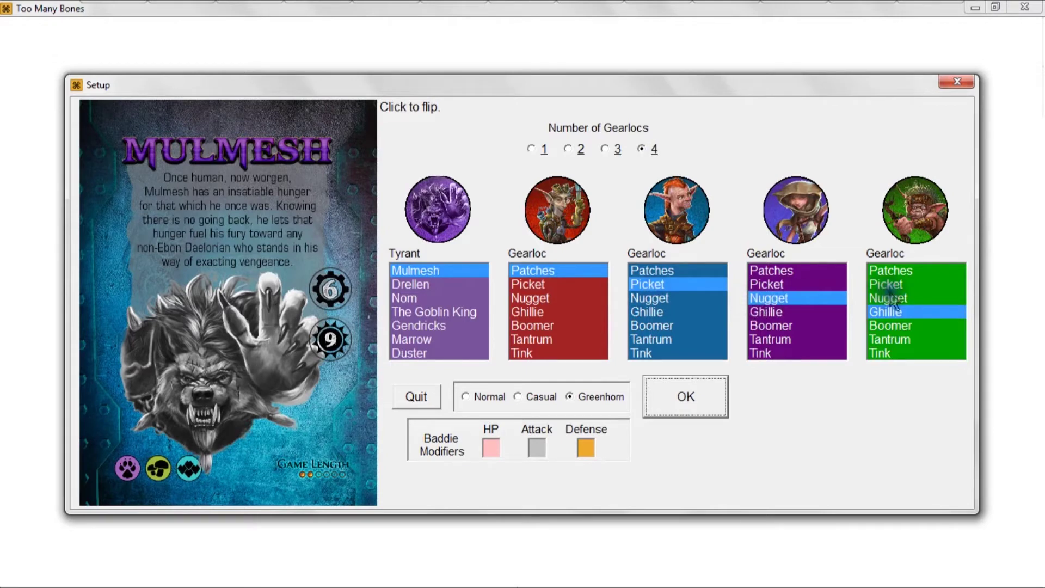
pyautogui.click(890, 303)
pyautogui.click(890, 302)
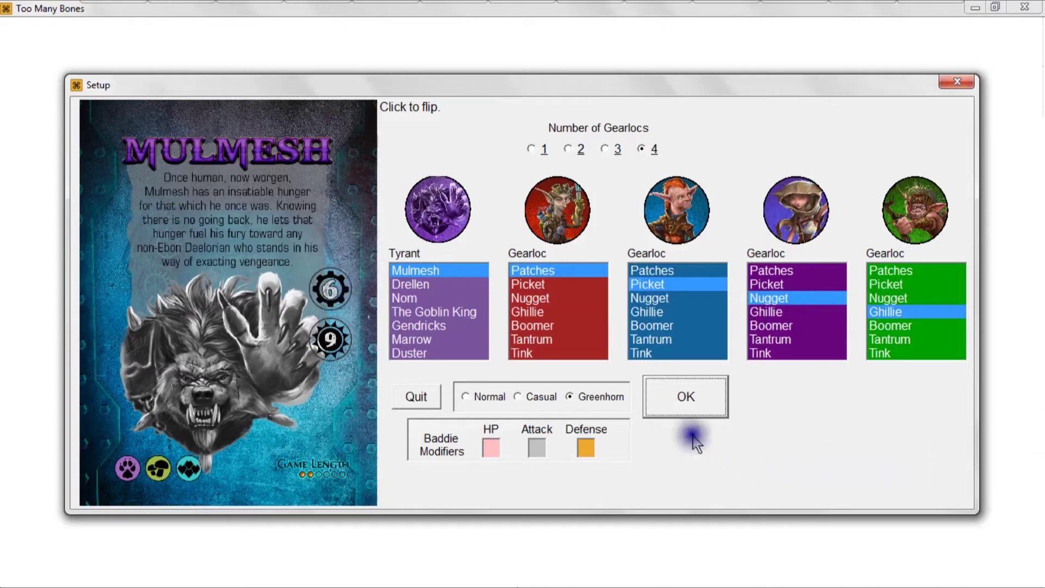
pyautogui.click(583, 408)
pyautogui.click(582, 404)
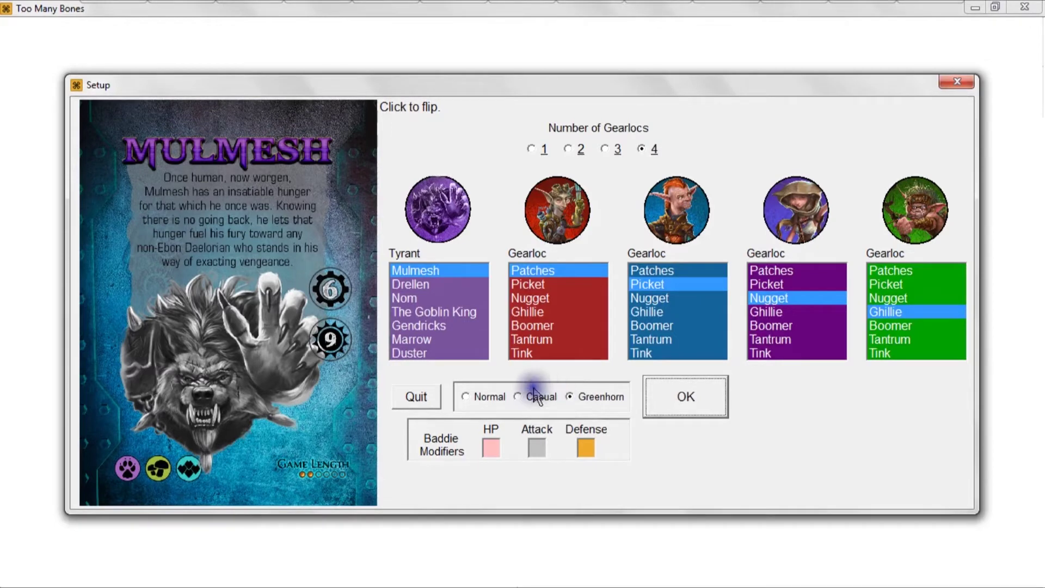
pyautogui.click(486, 399)
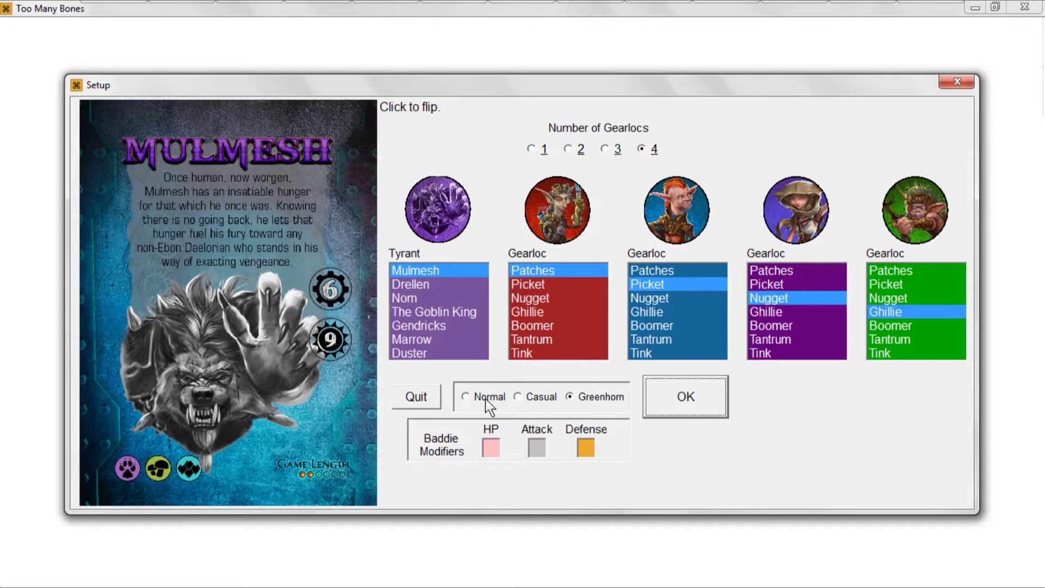
pyautogui.click(581, 452)
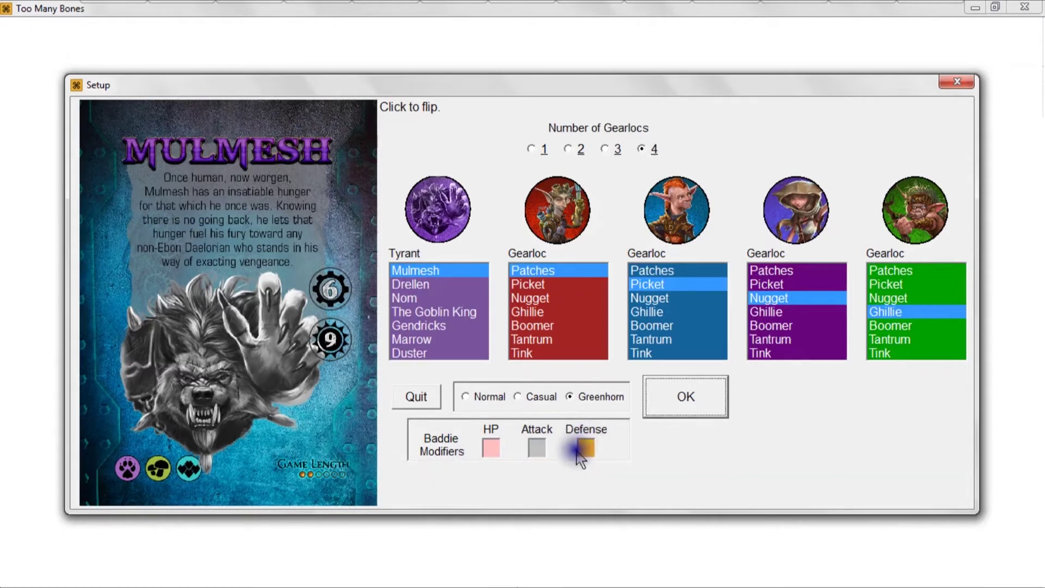
pyautogui.click(498, 452)
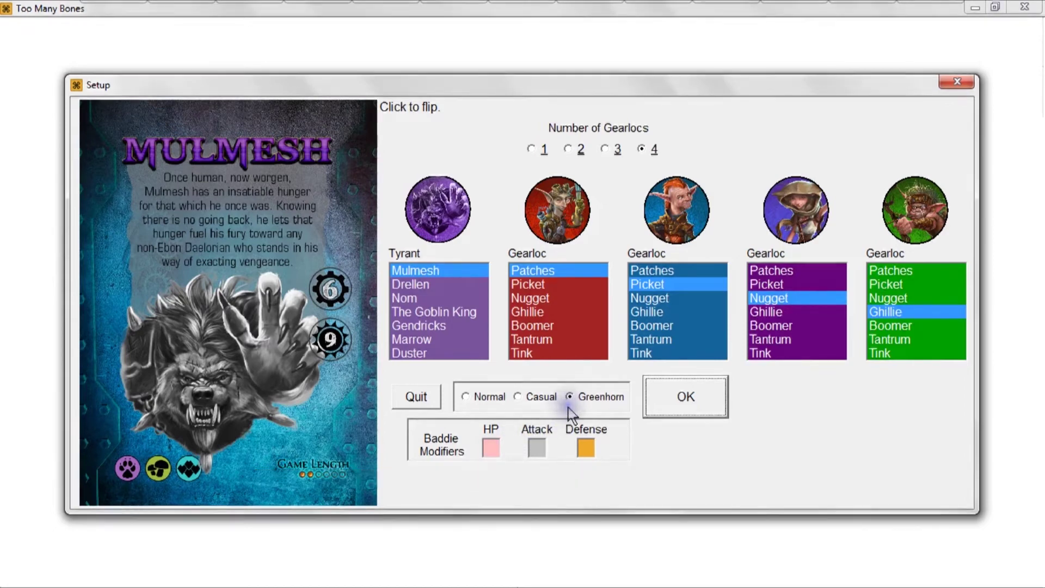
# Step: Try lowering and raising the baddie HP modifier, leaving it at -1
pyautogui.click(490, 449)
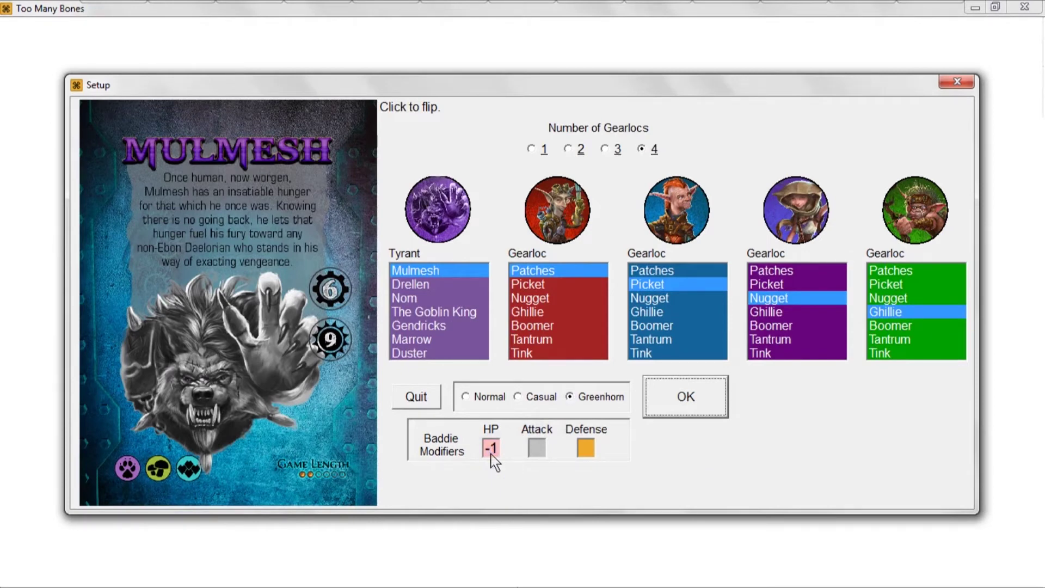
pyautogui.click(491, 450)
pyautogui.click(491, 453)
pyautogui.rightClick(492, 454)
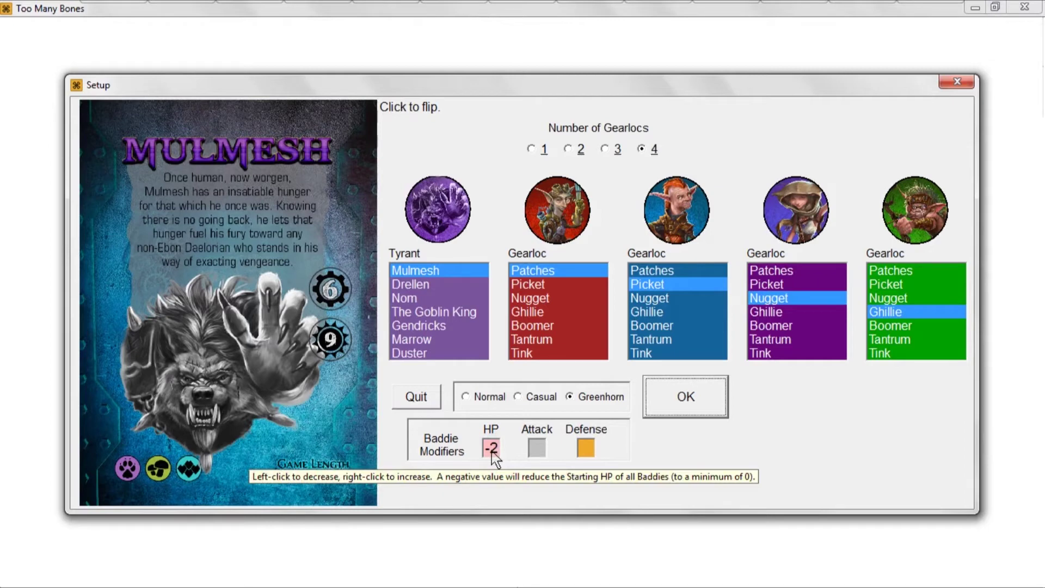
pyautogui.click(491, 452)
pyautogui.rightClick(495, 444)
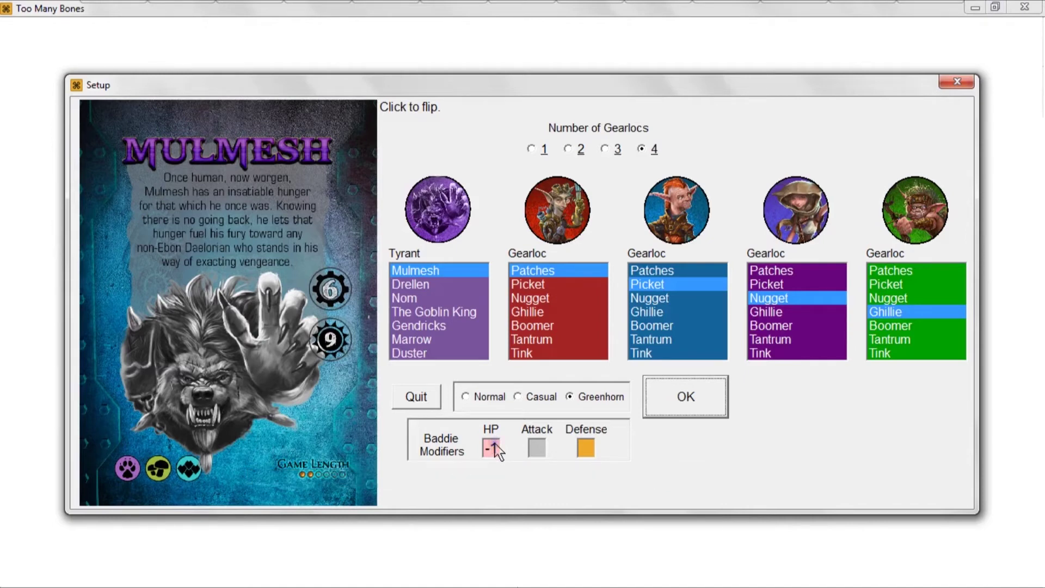
pyautogui.rightClick(495, 444)
pyautogui.rightClick(496, 449)
pyautogui.click(495, 450)
pyautogui.click(496, 451)
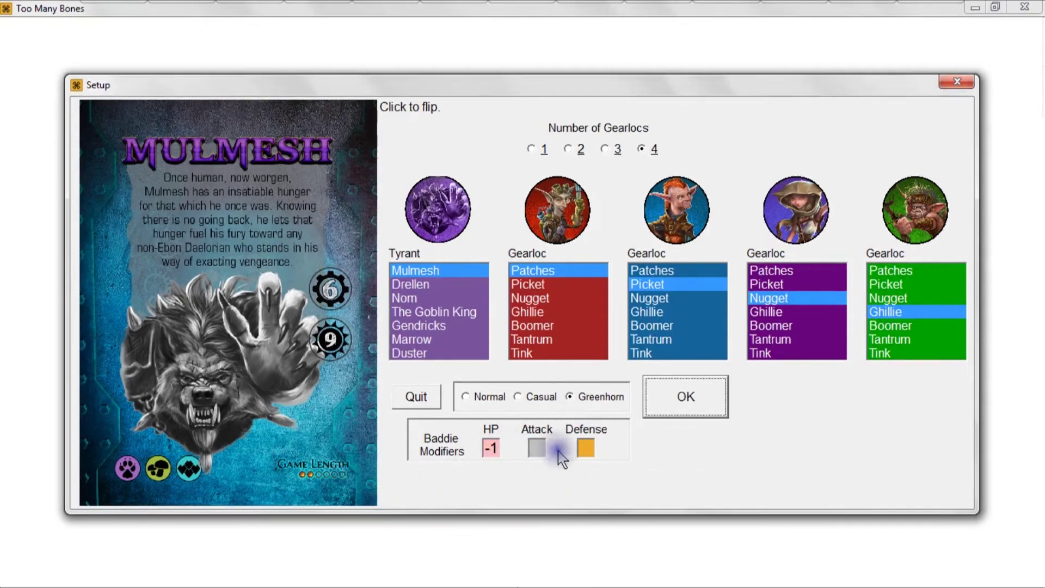
# Step: Set the baddie Attack and Defense modifiers to -1 each and accept the game setup
pyautogui.click(540, 453)
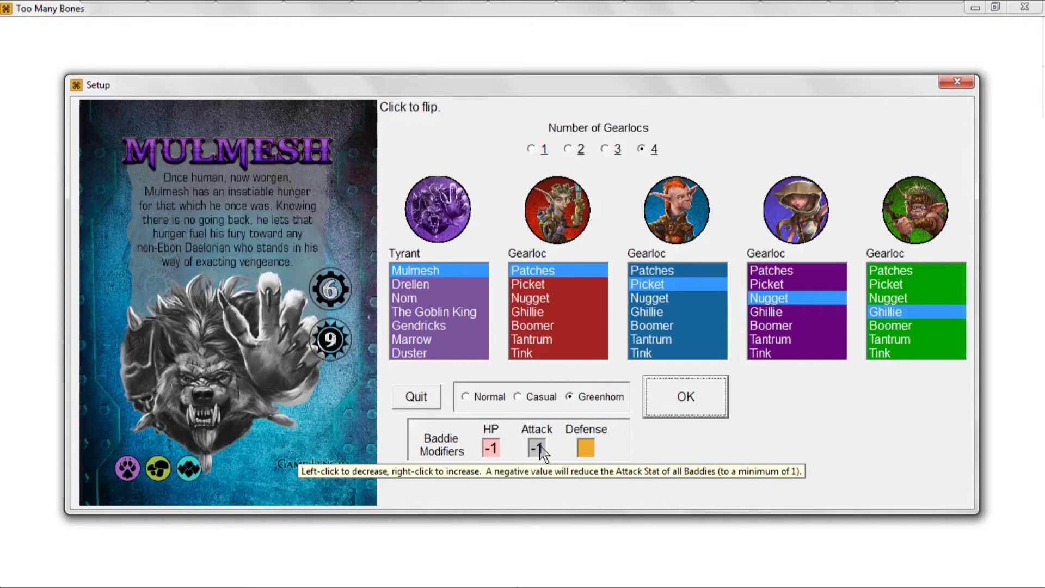
pyautogui.click(539, 449)
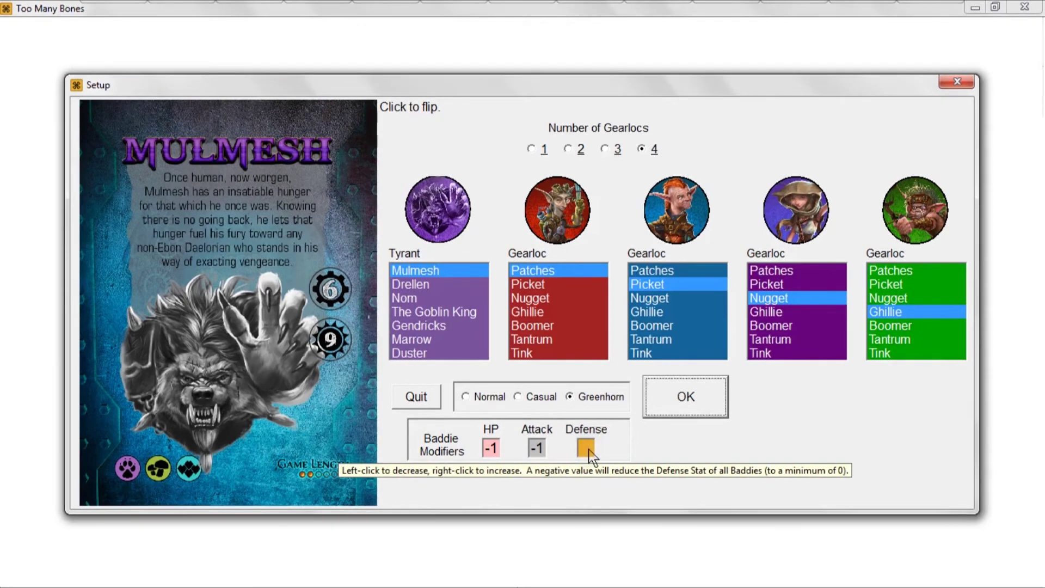
pyautogui.click(589, 452)
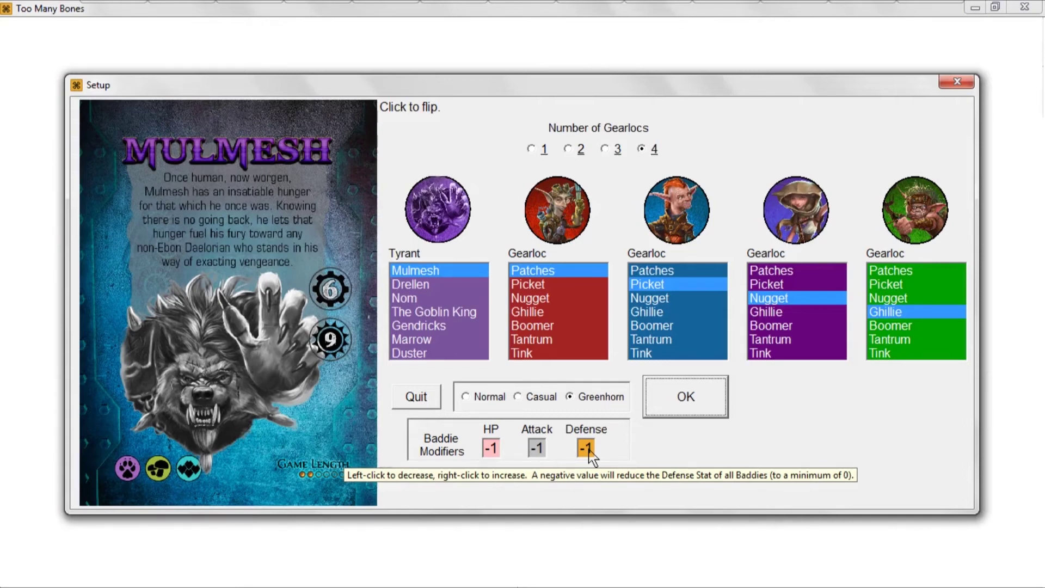
pyautogui.click(590, 456)
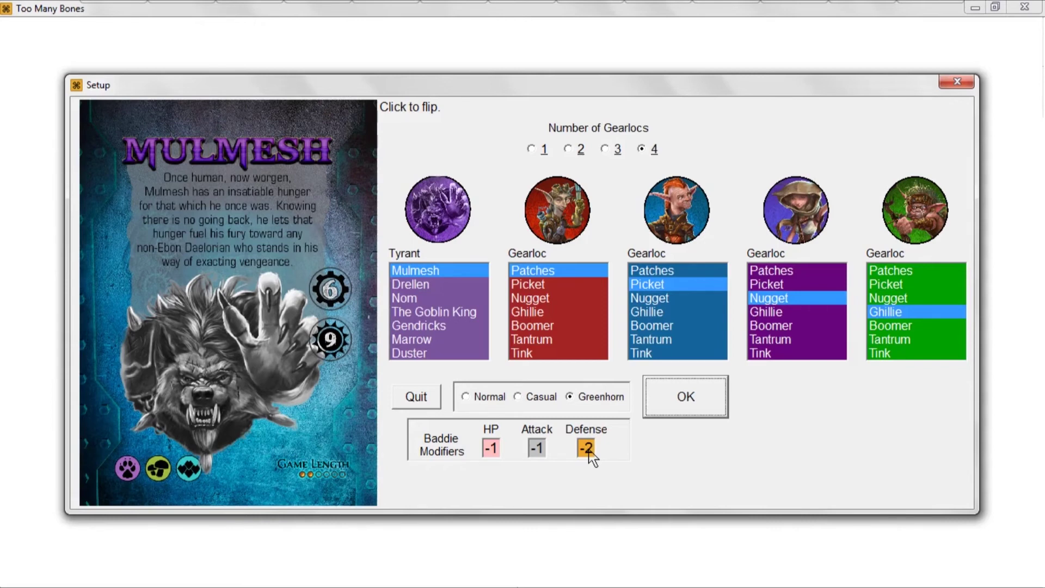
pyautogui.click(586, 448)
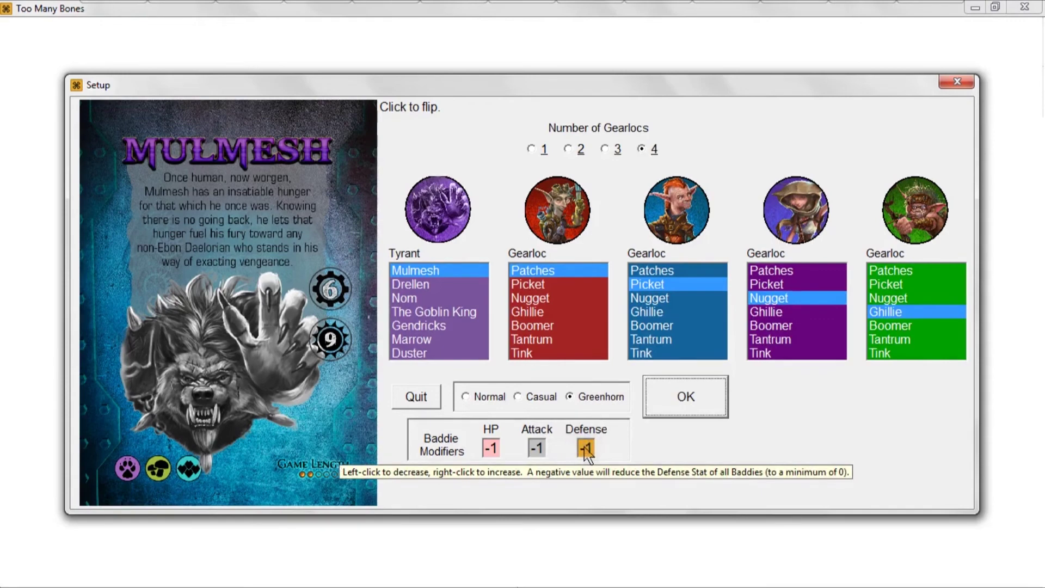
pyautogui.click(693, 408)
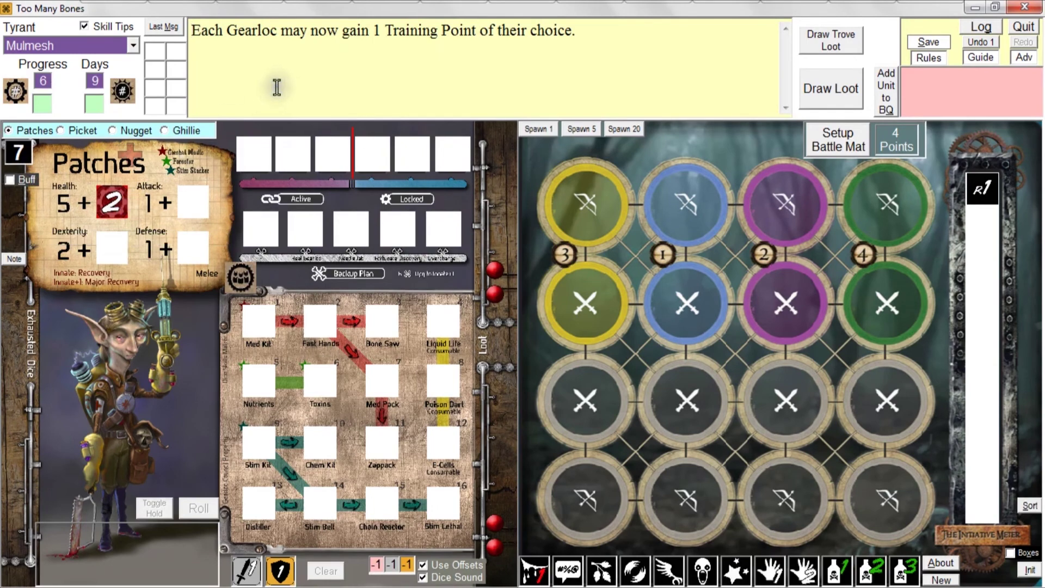
# Step: Disable the baddie stat offsets and enable them again
pyautogui.click(282, 73)
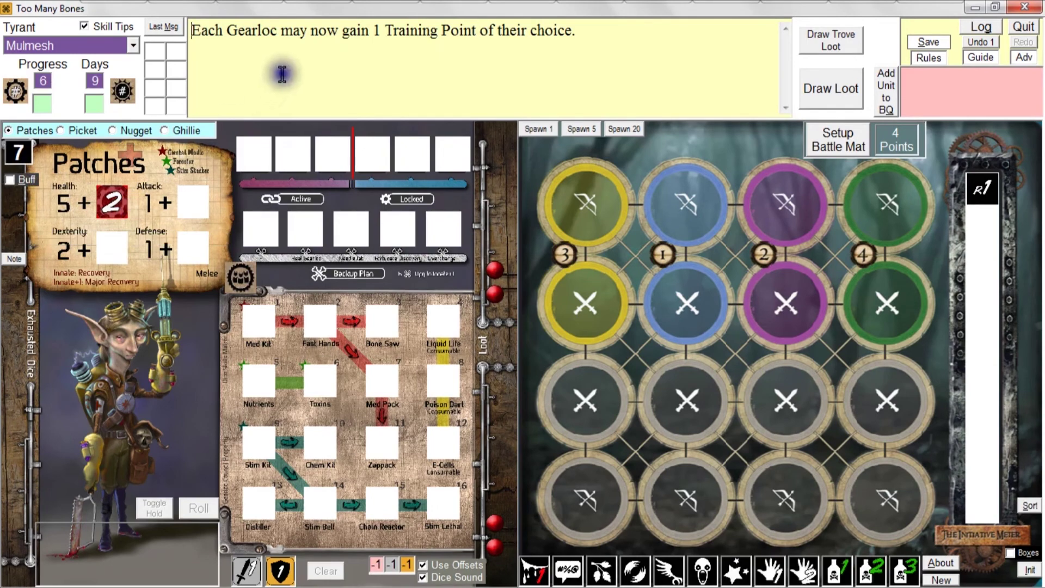
pyautogui.click(438, 565)
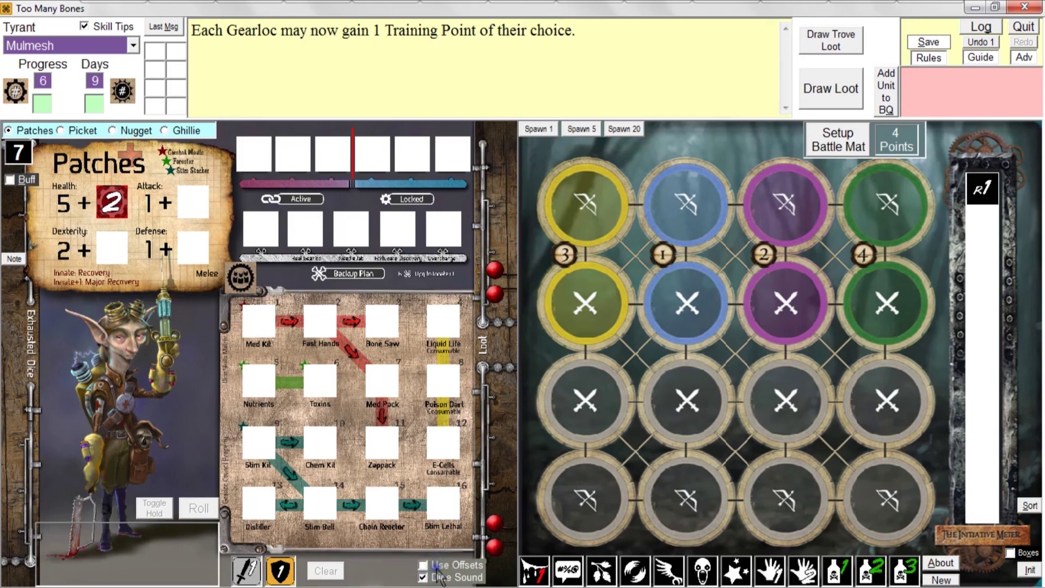
pyautogui.hotkey('alt', 's')
pyautogui.click(435, 566)
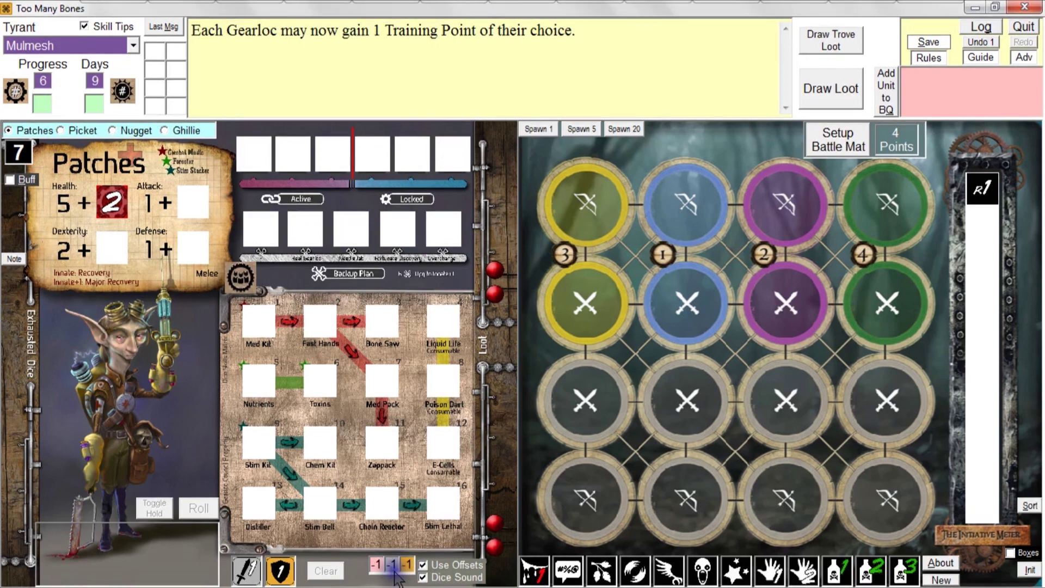
pyautogui.hotkey('alt', 's')
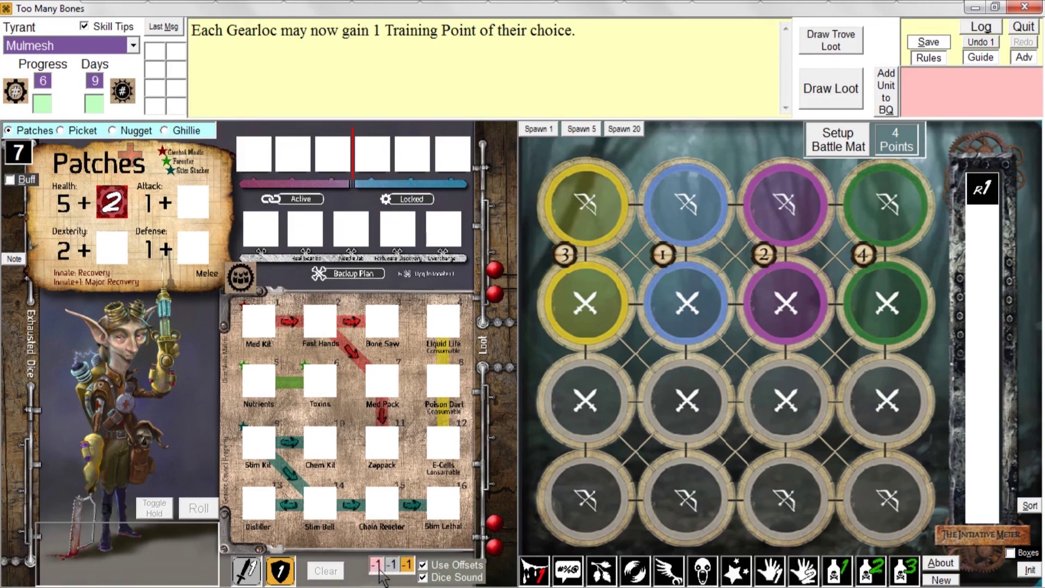
# Step: Lower the baddie HP offset to -2 and save the game
pyautogui.click(379, 569)
pyautogui.hotkey('alt', 's')
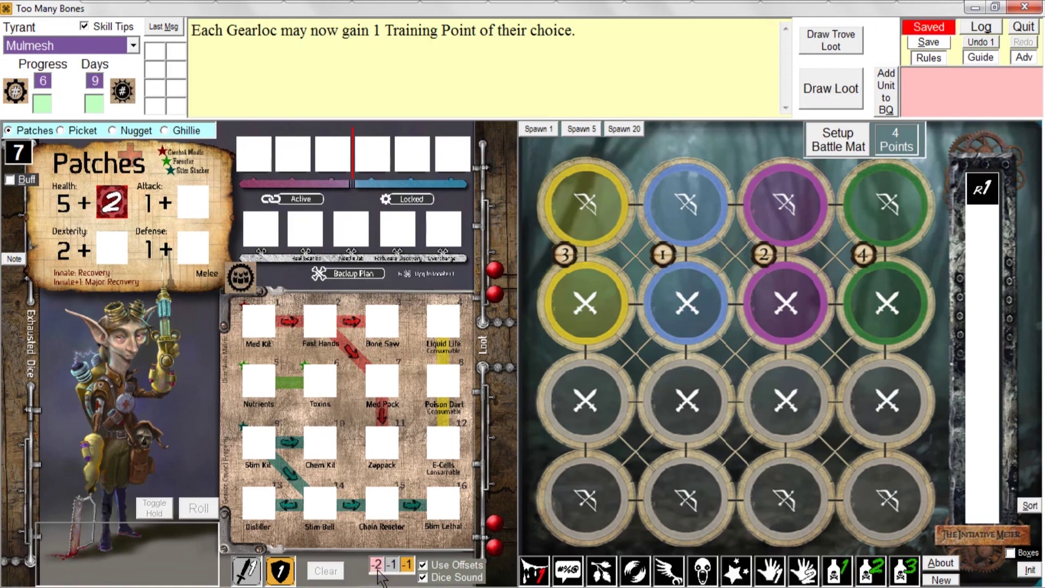